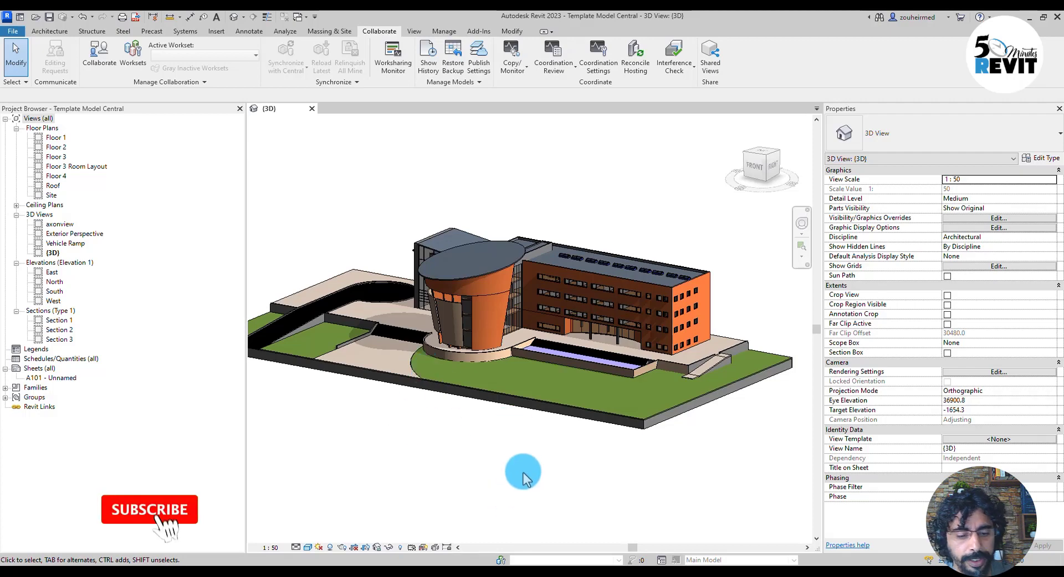
Orbit and pan the 3D view to inspect the Template Model Central building from other sides
mouse_move(556, 467)
shift+middle_down()
mouse_move(537, 478)
mouse_move(565, 472)
mouse_move(652, 491)
mouse_move(642, 487)
shift+middle_up()
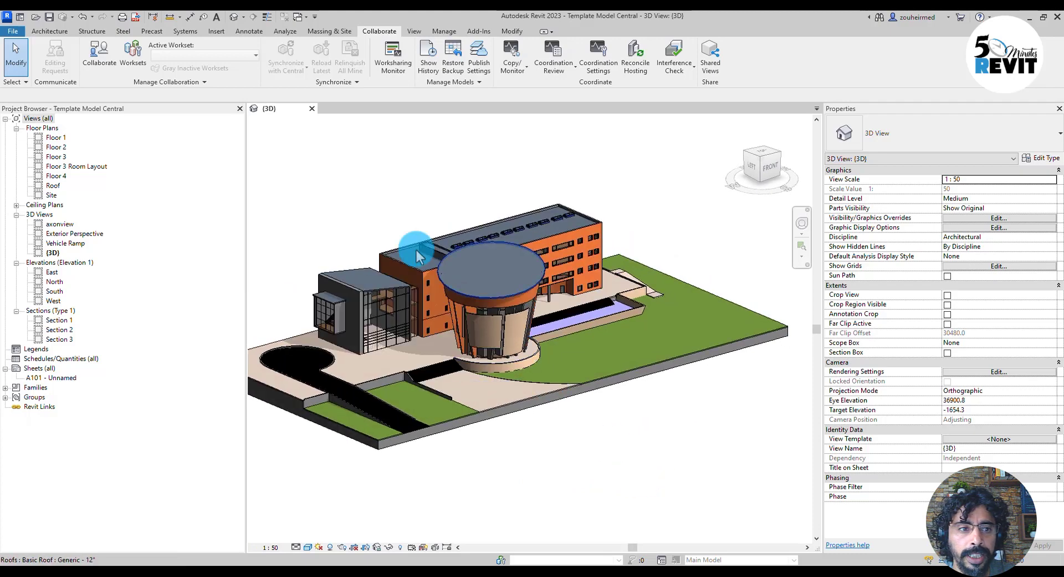
mouse_move(511, 472)
shift+middle_down()
mouse_move(518, 440)
mouse_move(543, 461)
shift+middle_up()
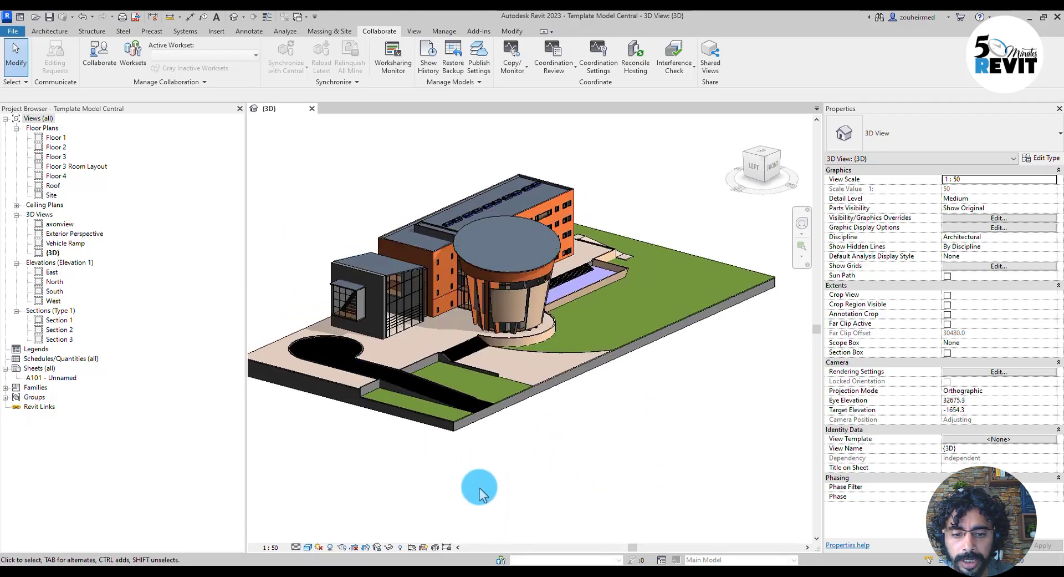
middle_drag(487, 491, 466, 457)
middle_drag(392, 456, 423, 469)
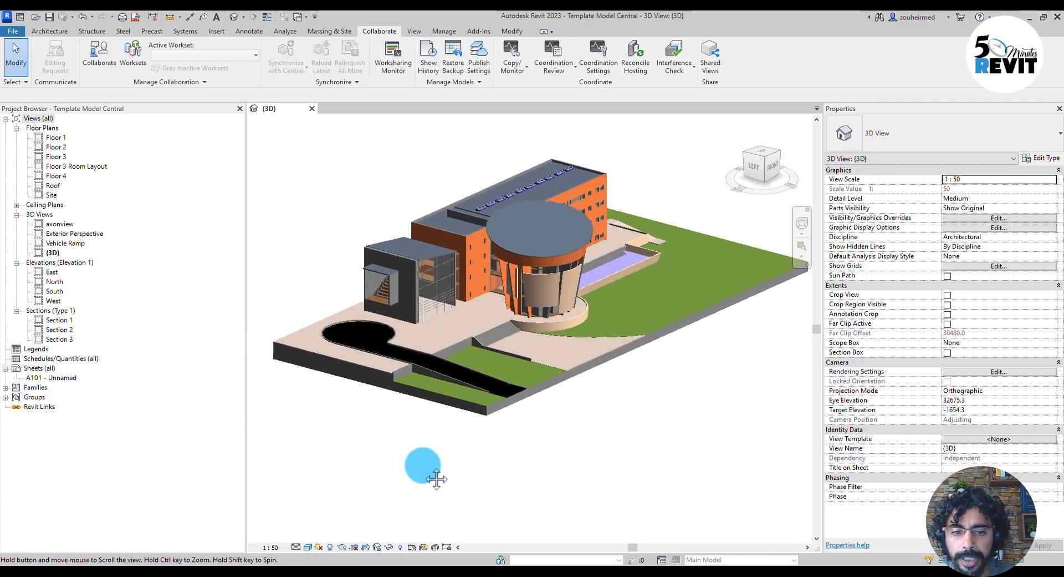
Open the worksharing prompt, cancel it, and recenter the building in the view
click(502, 560)
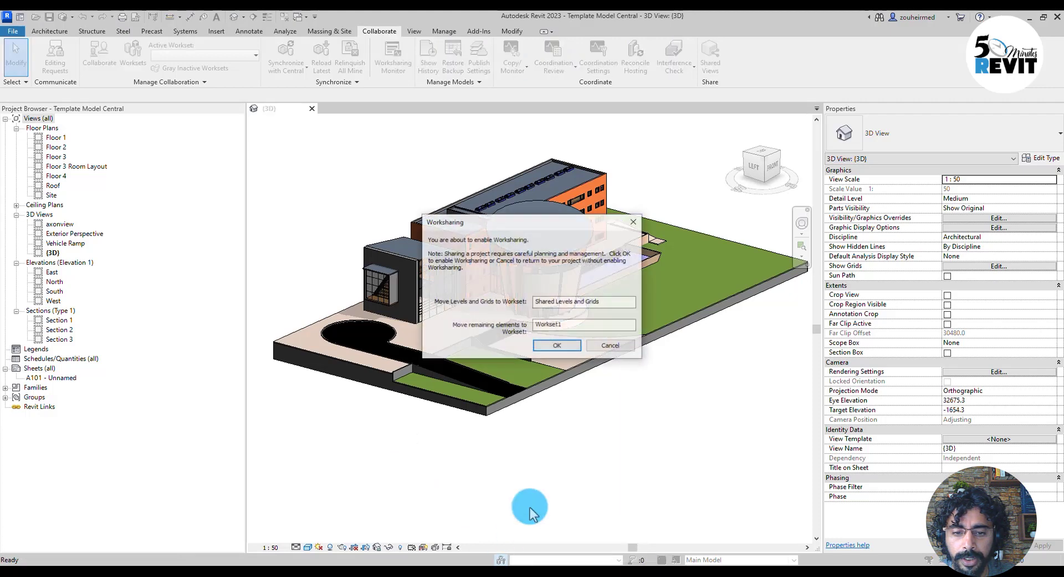
click(557, 346)
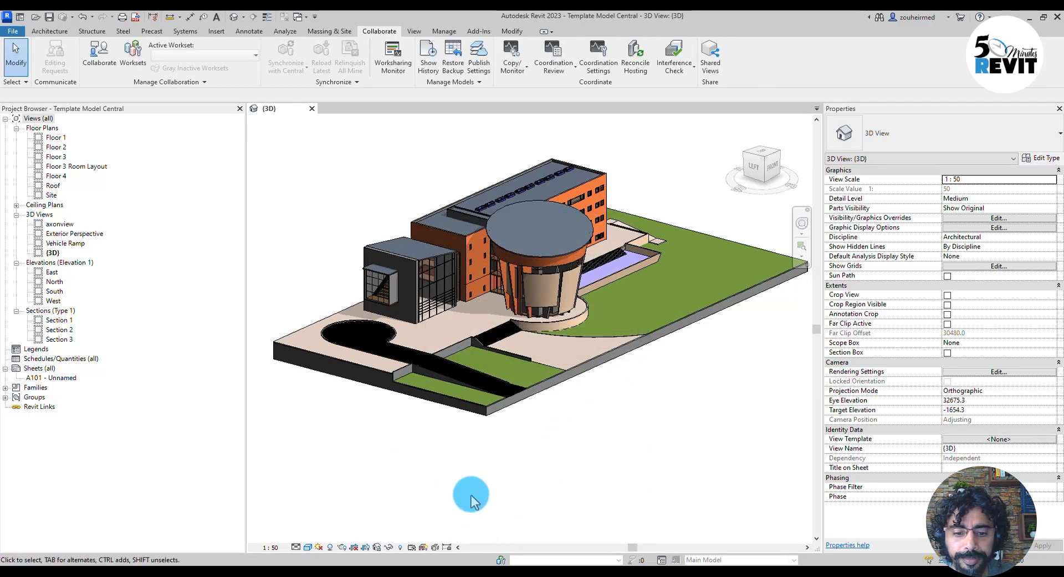
middle_drag(304, 218, 308, 244)
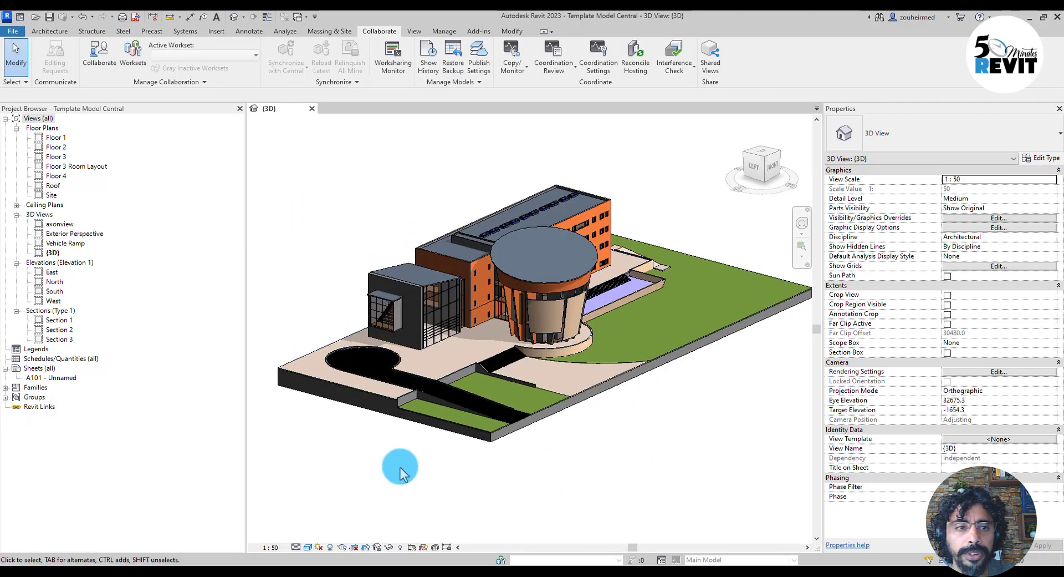
middle_drag(403, 191, 386, 194)
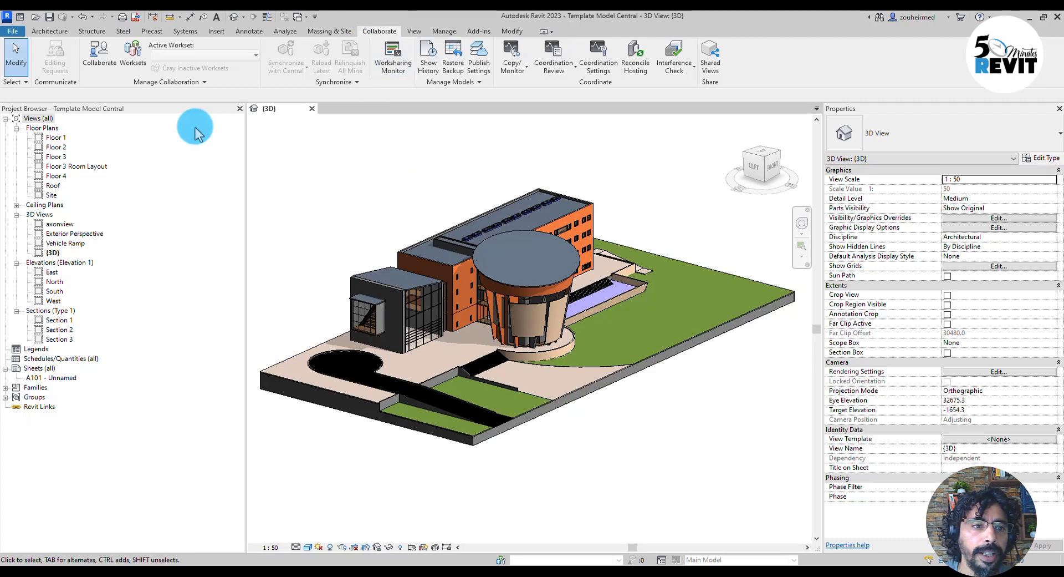
Start Collaborate, save the model and continue, and choose 'In the cloud'
click(101, 54)
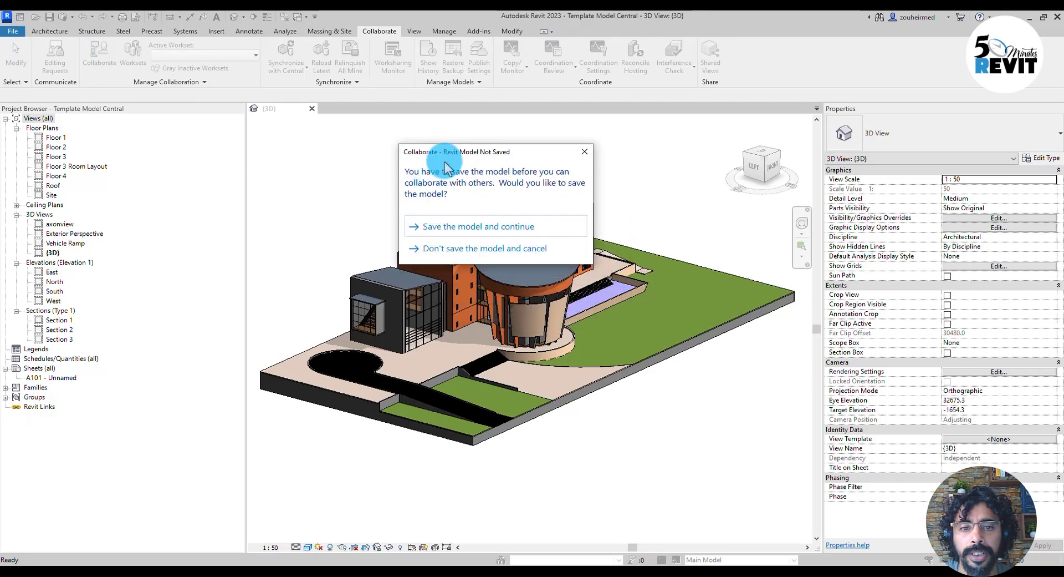
drag(438, 152, 420, 138)
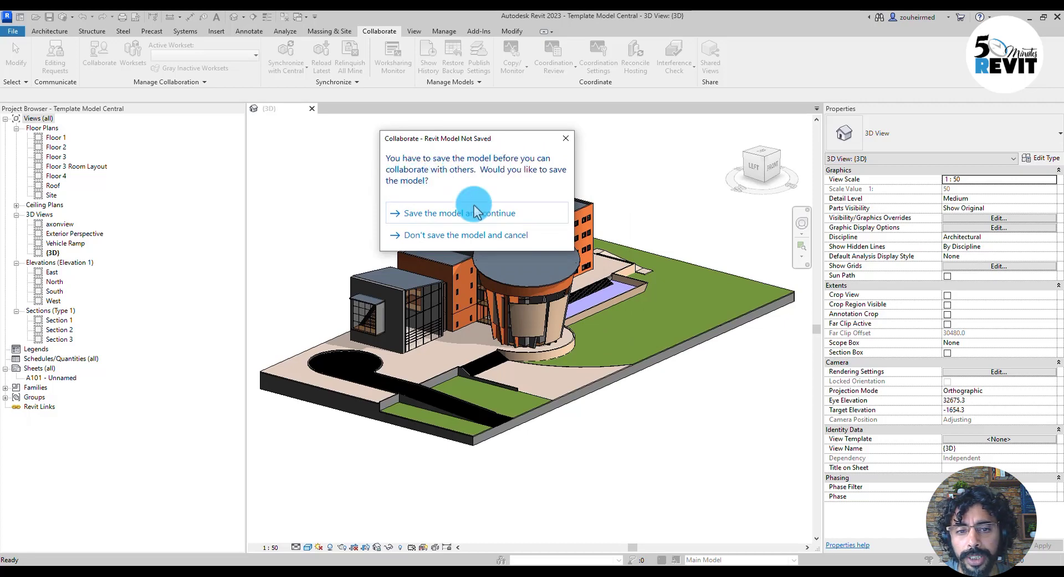
click(435, 217)
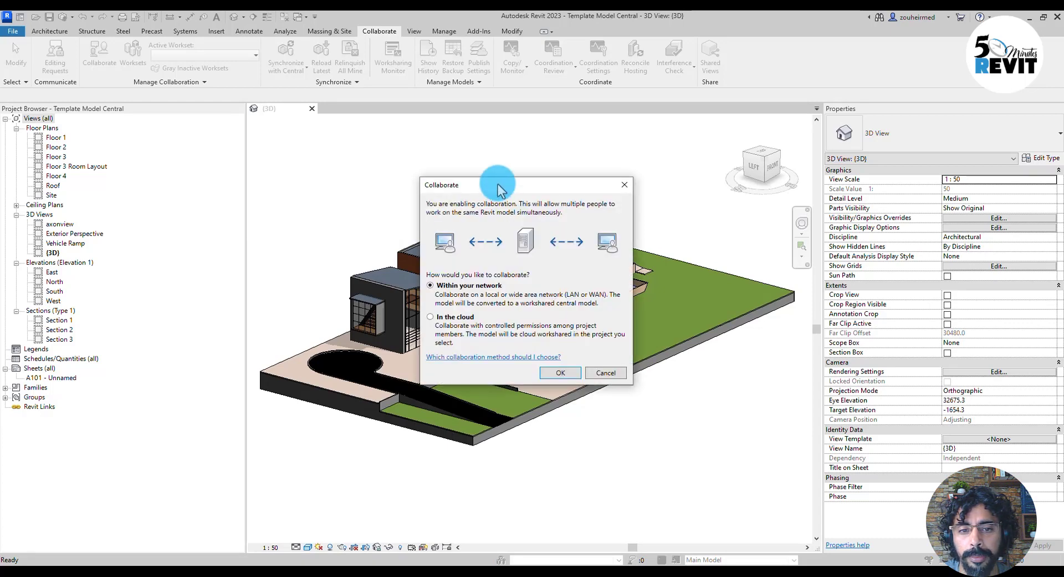
drag(496, 186, 420, 101)
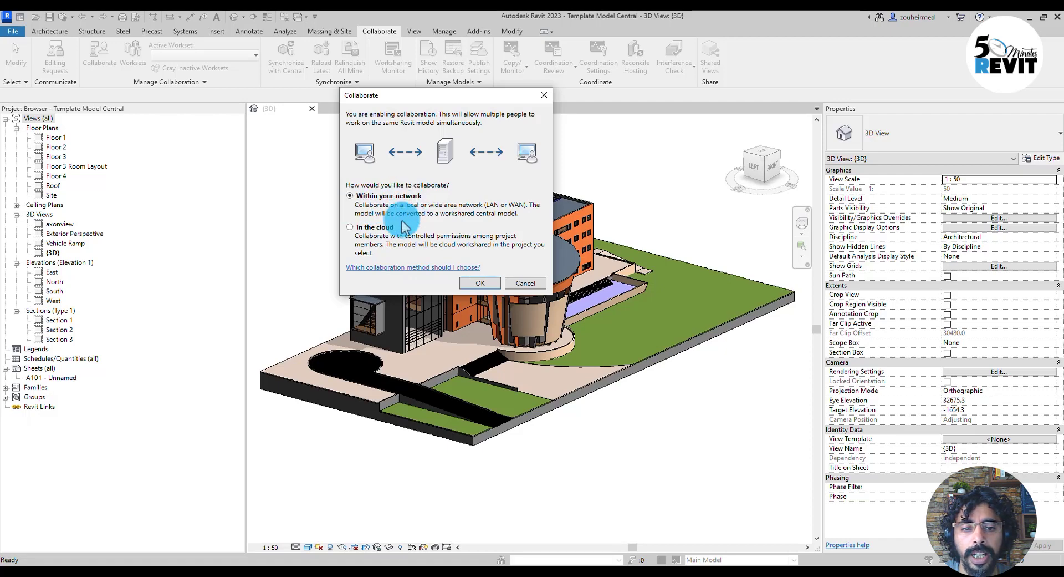
click(350, 228)
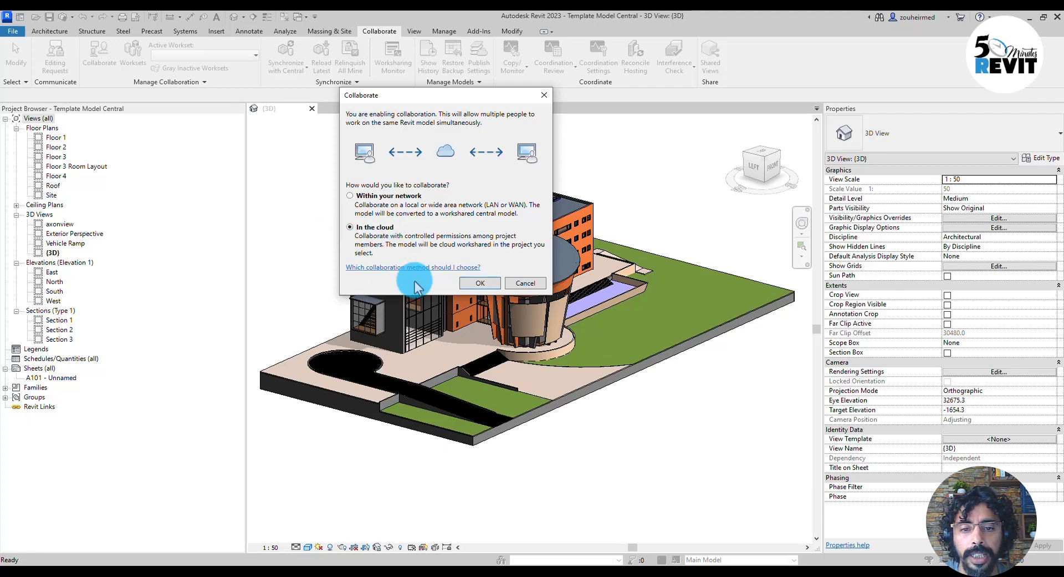
Confirm cloud collaboration and select the REVIT 2023 - BIM Training project
click(476, 283)
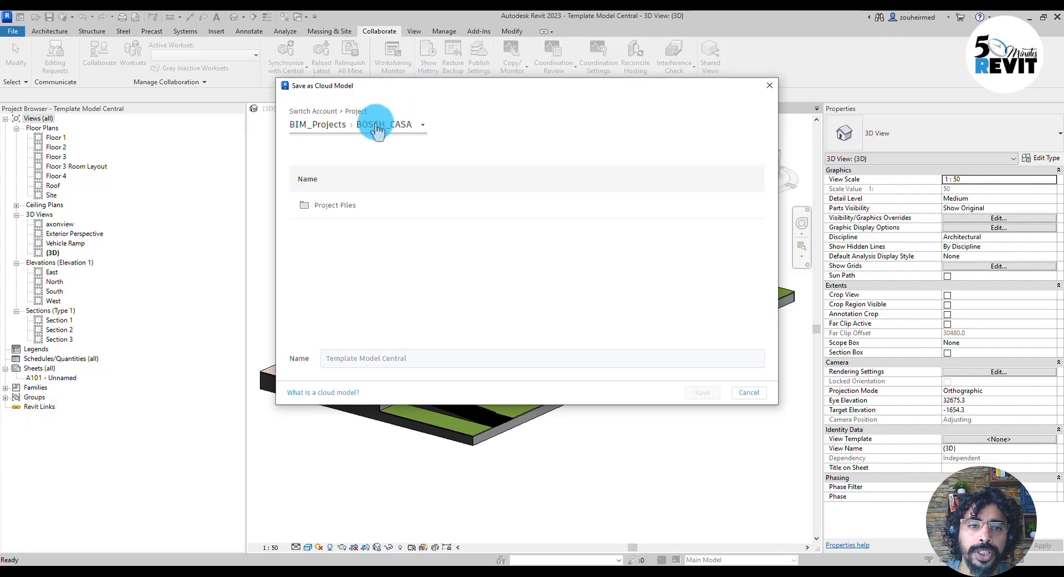
click(416, 126)
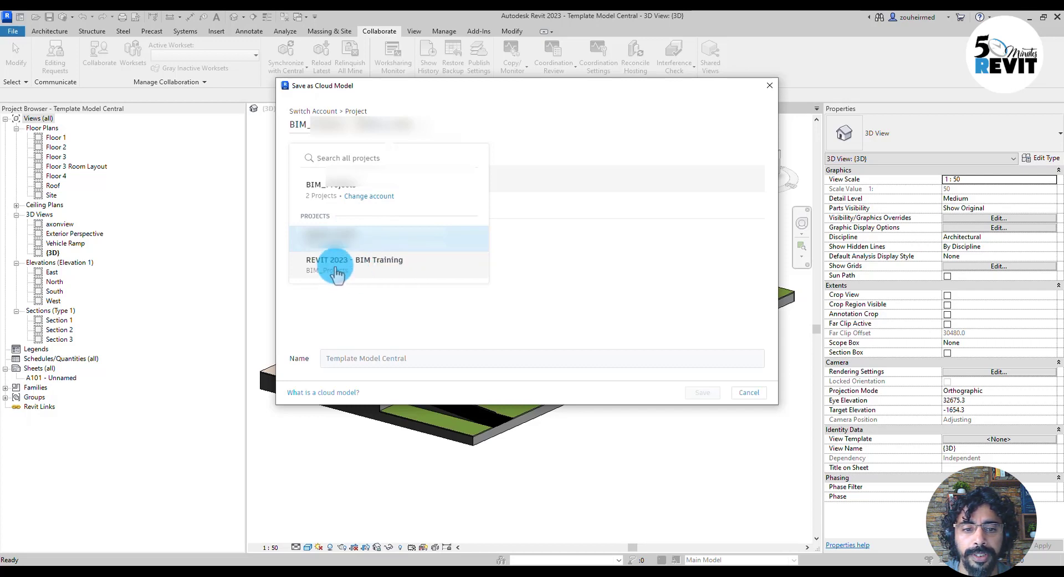
click(379, 269)
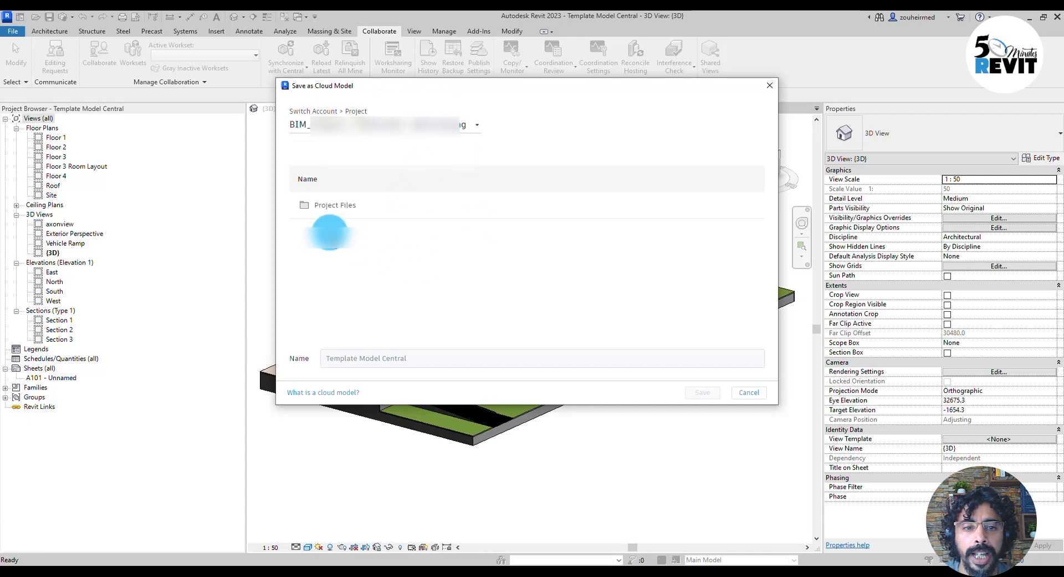
Browse Project Files > 01 - ARCHITECTS > 01 - BIM > 00 - MODEL > 01 - REVIT
double_click(339, 208)
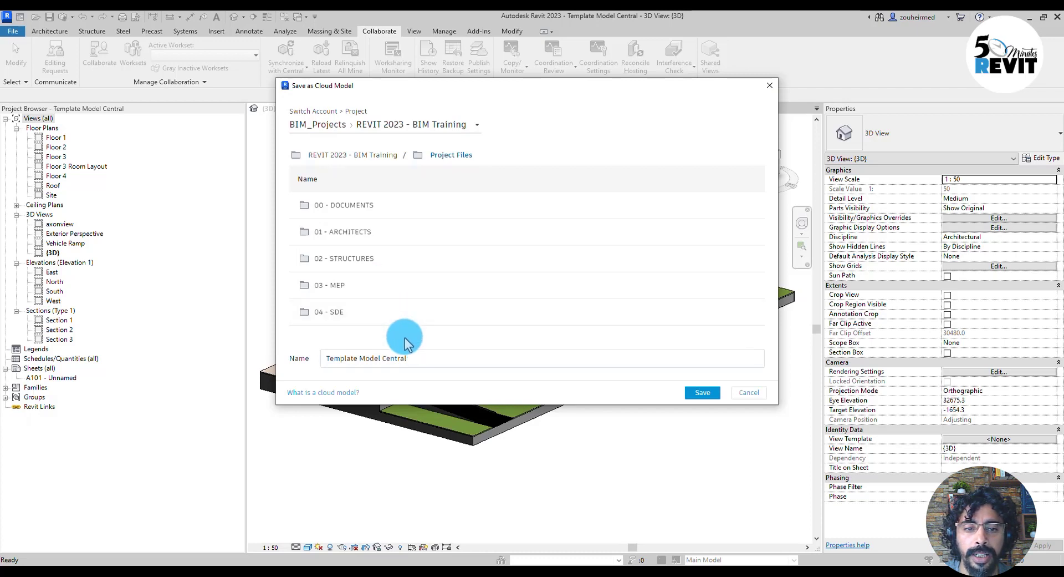
double_click(350, 231)
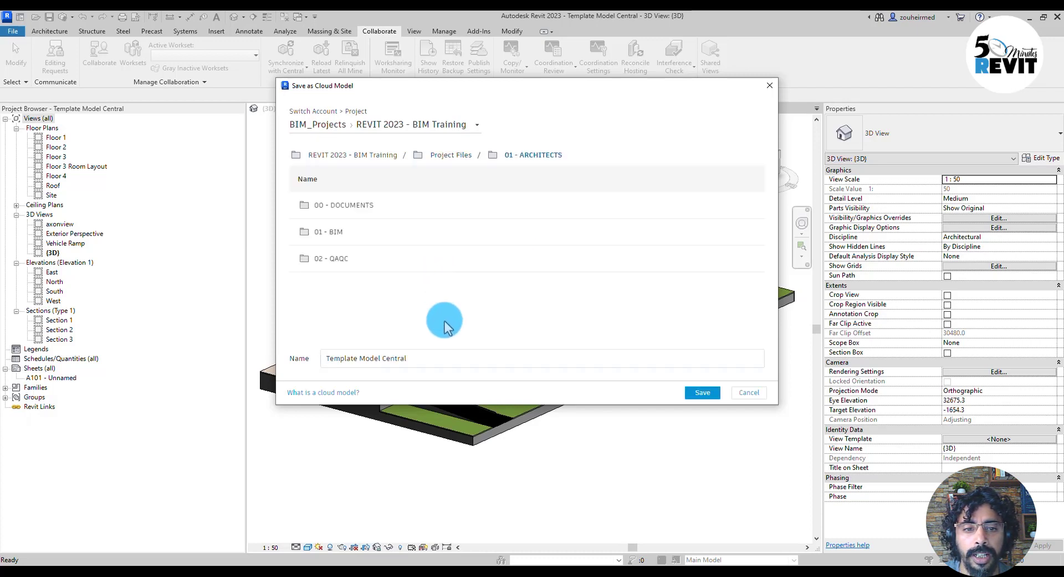
double_click(336, 231)
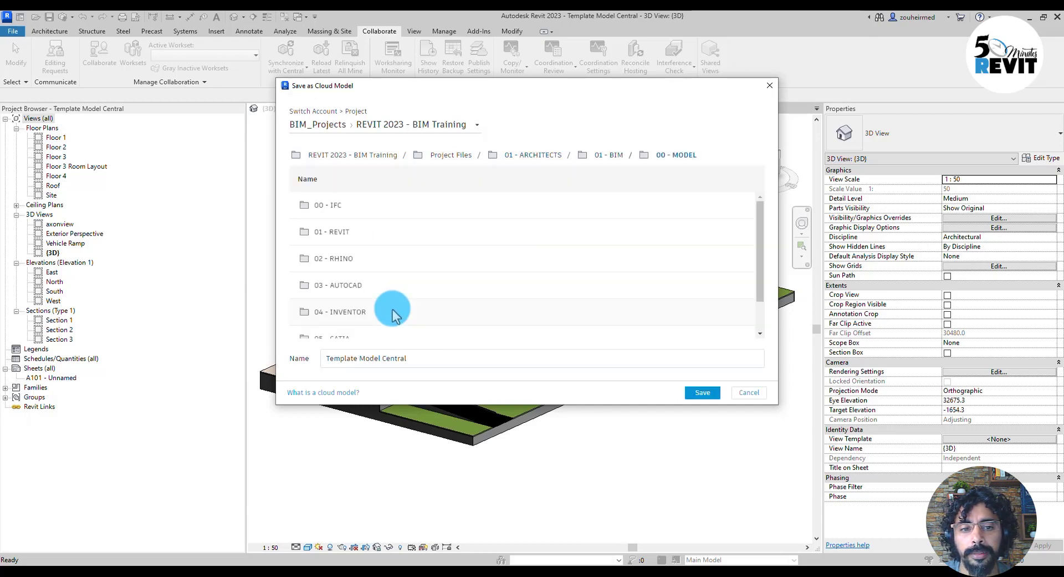
double_click(343, 231)
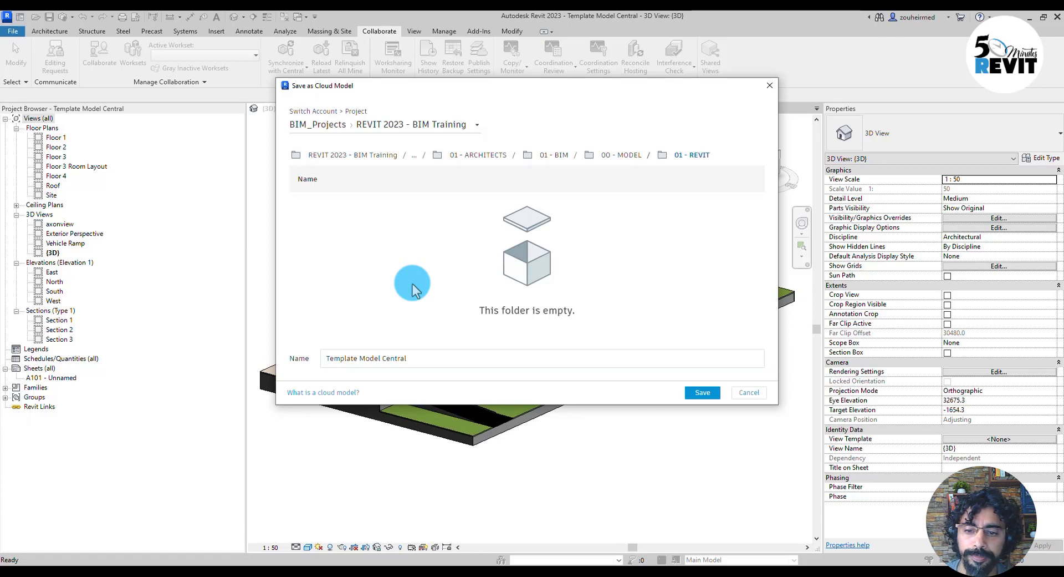
Replace the model name with 'training' and save it to the cloud
click(444, 358)
drag(444, 358, 330, 357)
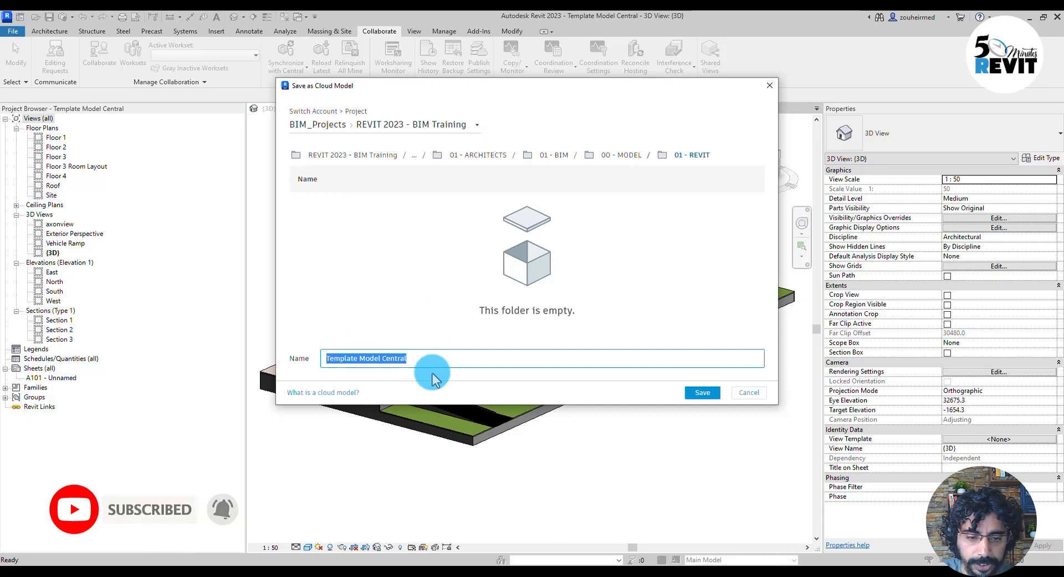
text(tra)
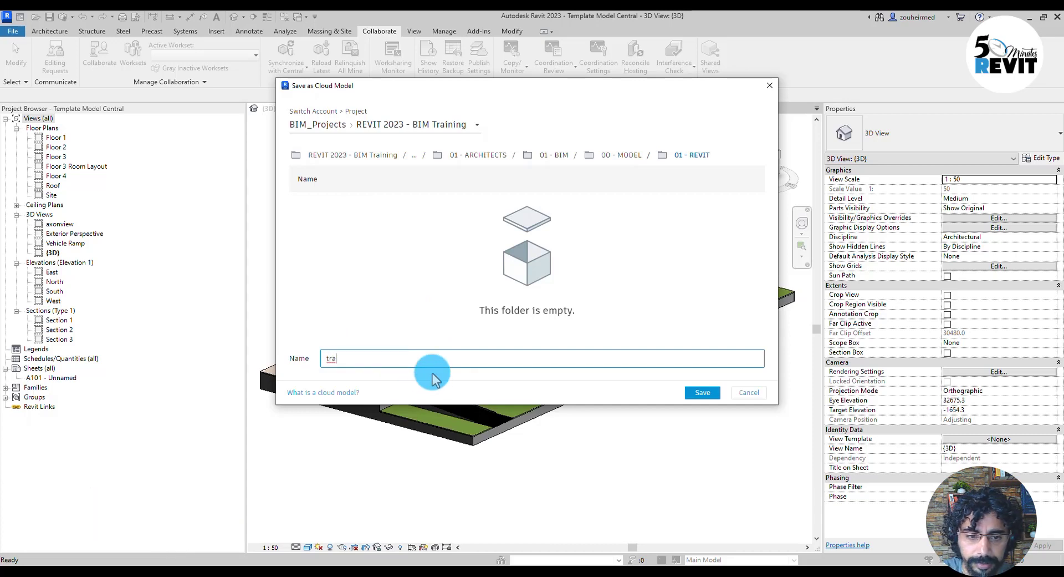
text(ining)
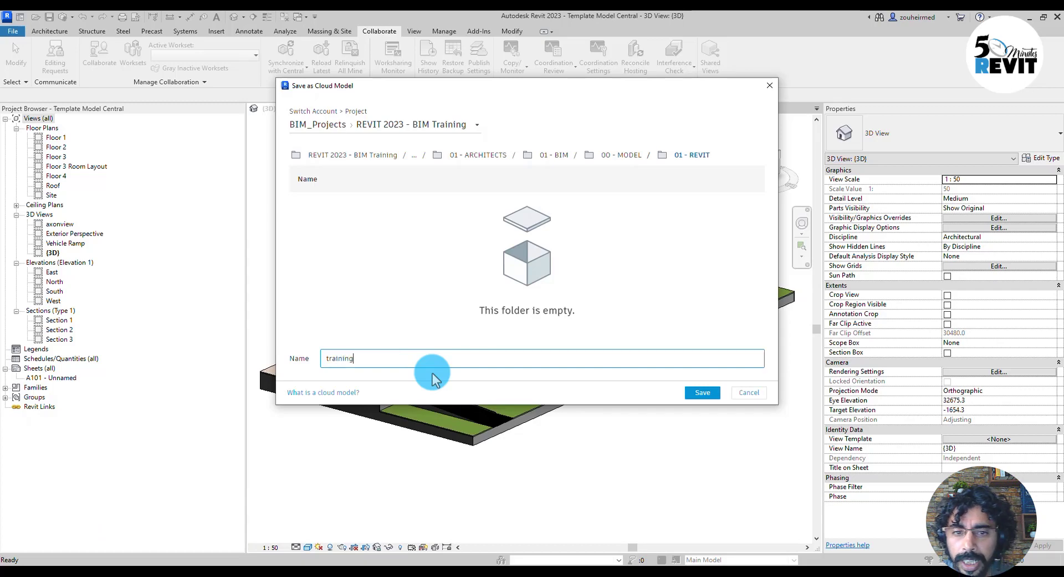
click(710, 394)
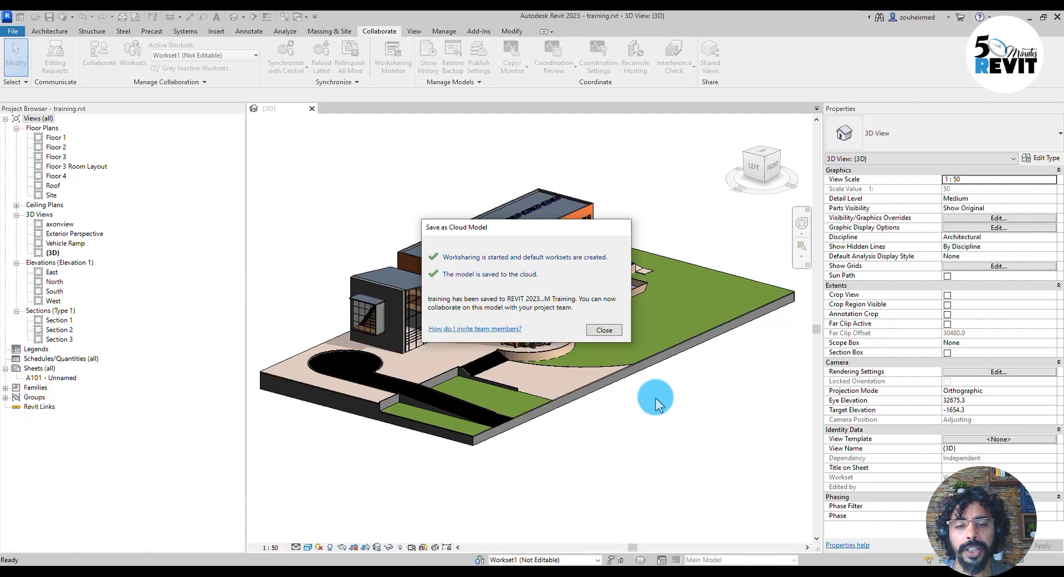
Move the completion message aside once the cloud save finishes
drag(539, 227, 527, 161)
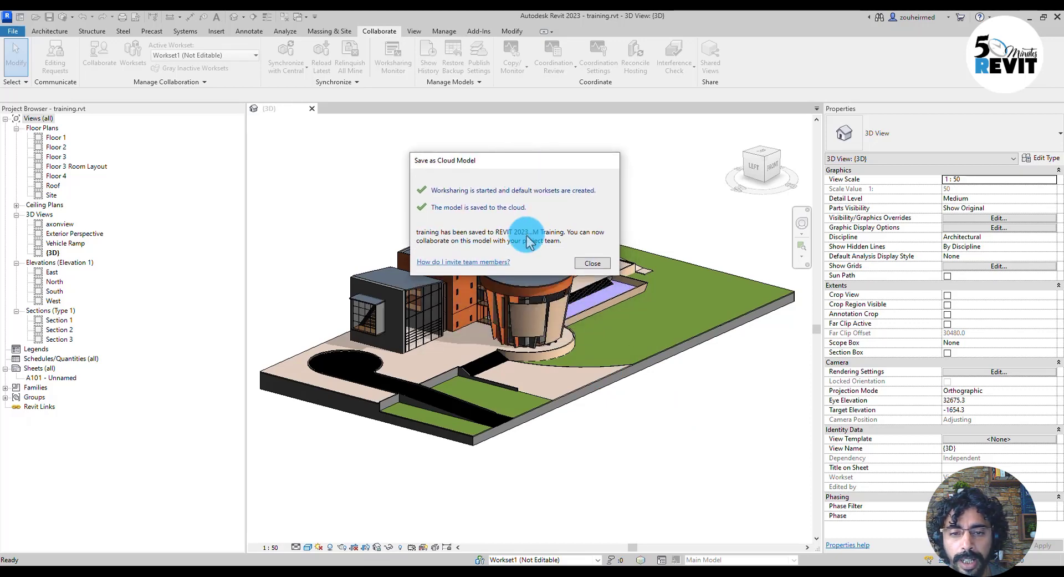